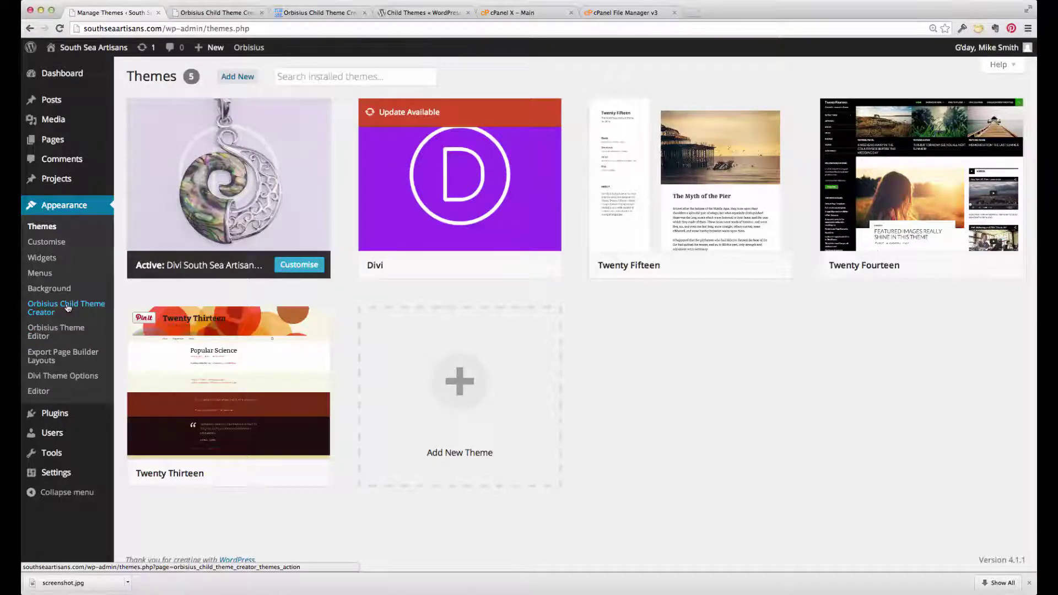
{"action": "left_click", "coordinate": [207, 14]}
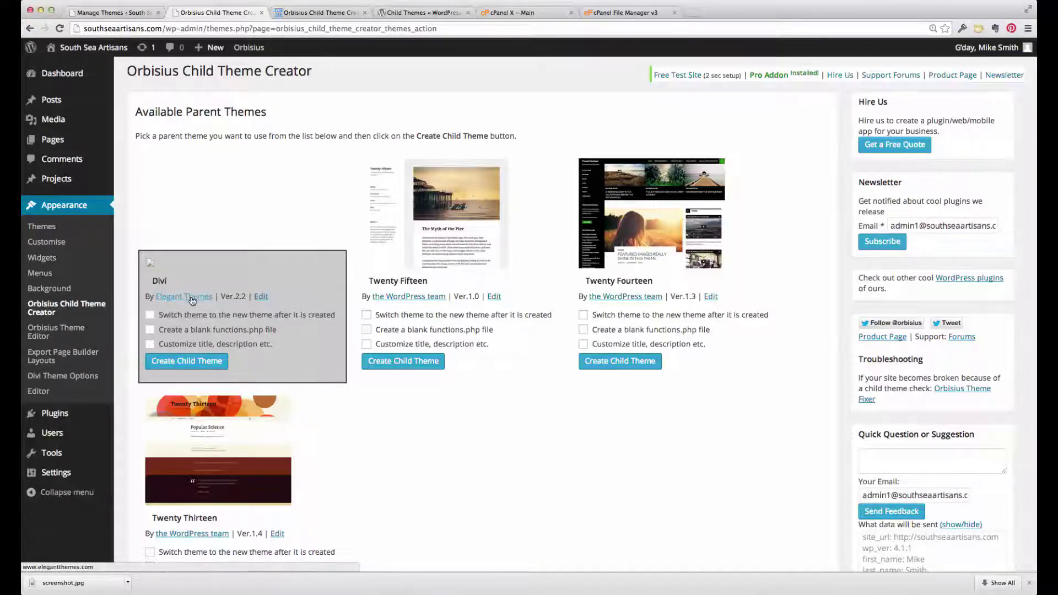
On the Divi card, enable switching to the new theme and a blank functions.php, with title customization off
{"action": "left_click", "coordinate": [150, 329]}
{"action": "left_click", "coordinate": [151, 344]}
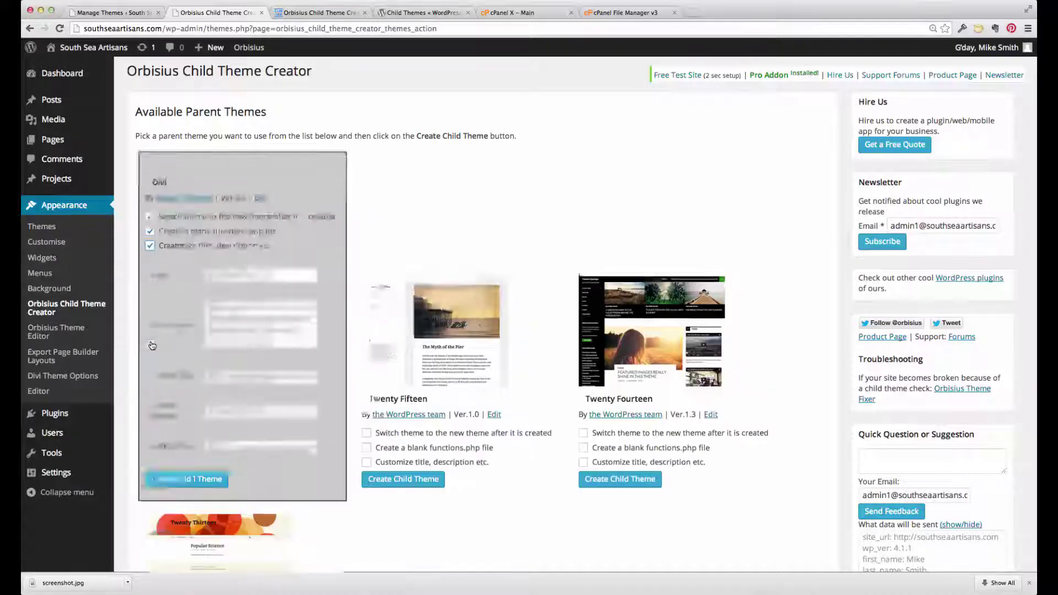
{"action": "left_click", "coordinate": [255, 274]}
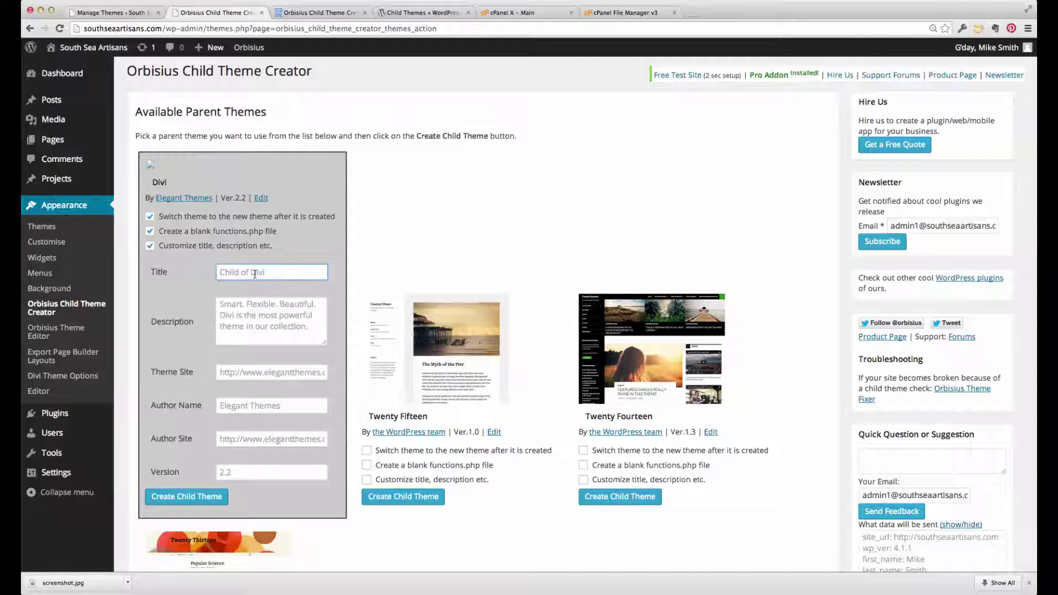
{"action": "left_click", "coordinate": [149, 248]}
{"action": "left_click", "coordinate": [148, 246]}
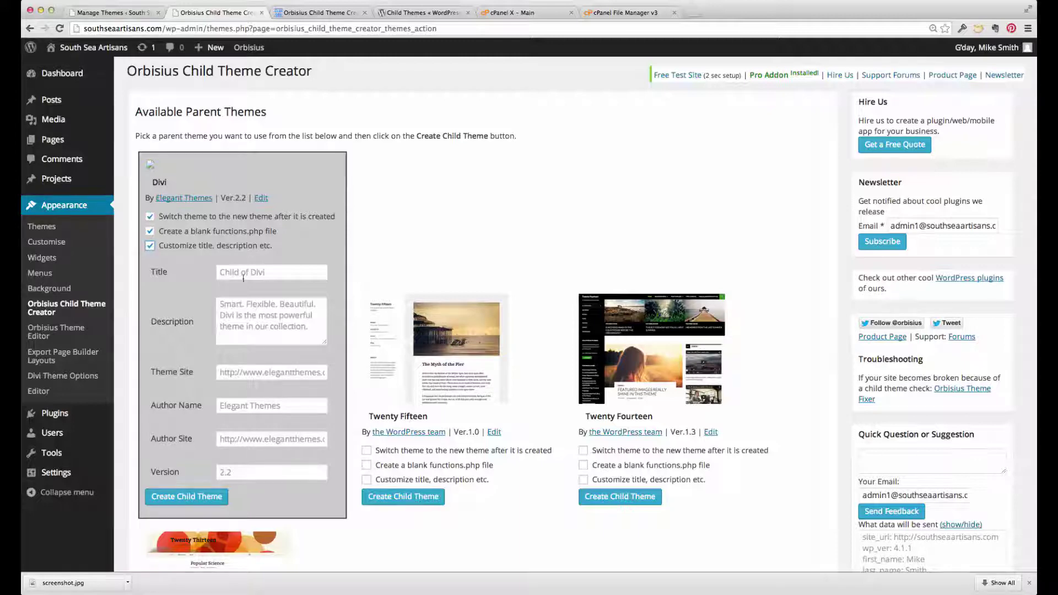
{"action": "left_click", "coordinate": [245, 309]}
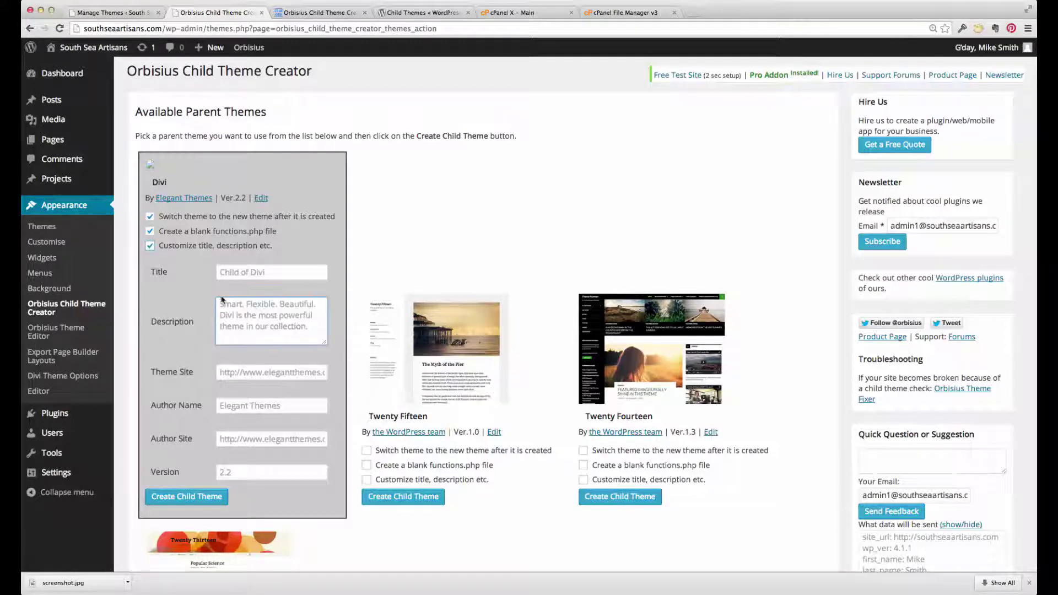
{"action": "left_click", "coordinate": [157, 252]}
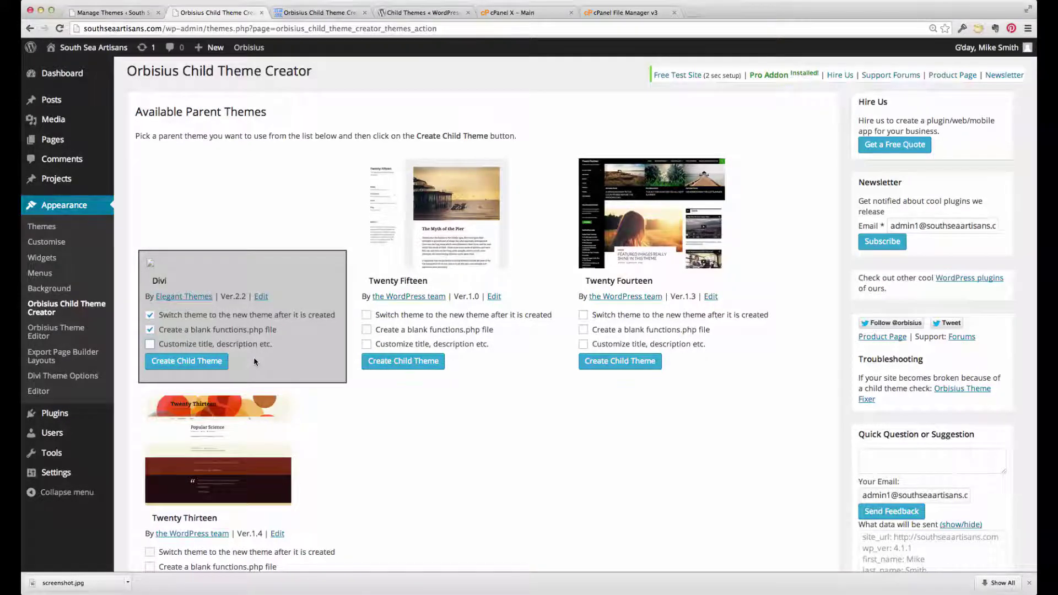
Read the Codex Child Themes article on the required directory, style.css and functions.php
{"action": "left_click", "coordinate": [418, 17]}
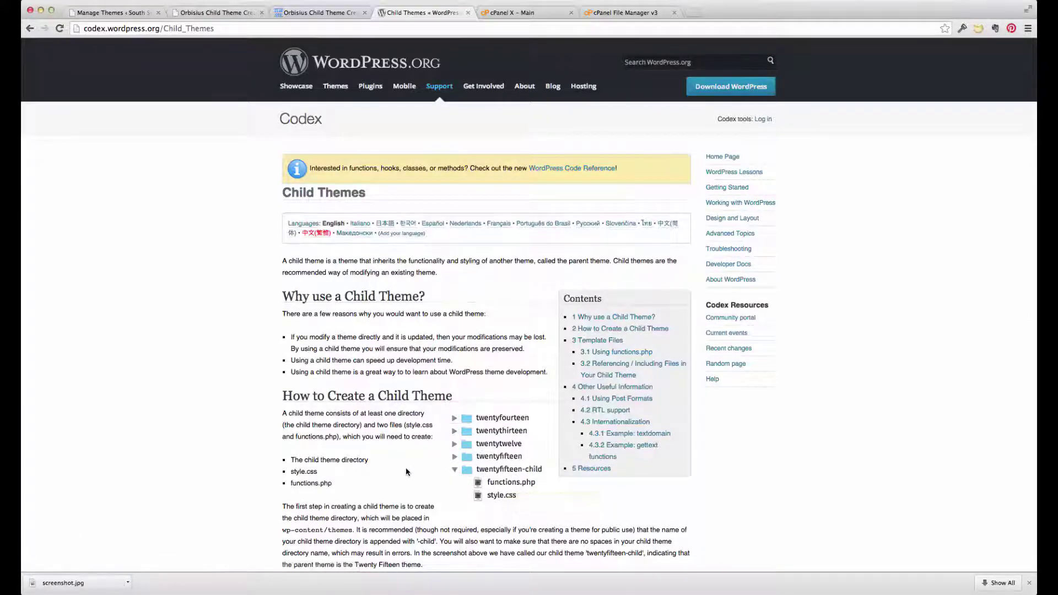
Go to cPanel File Manager and move up from themes to the home directory
{"action": "left_click", "coordinate": [515, 12]}
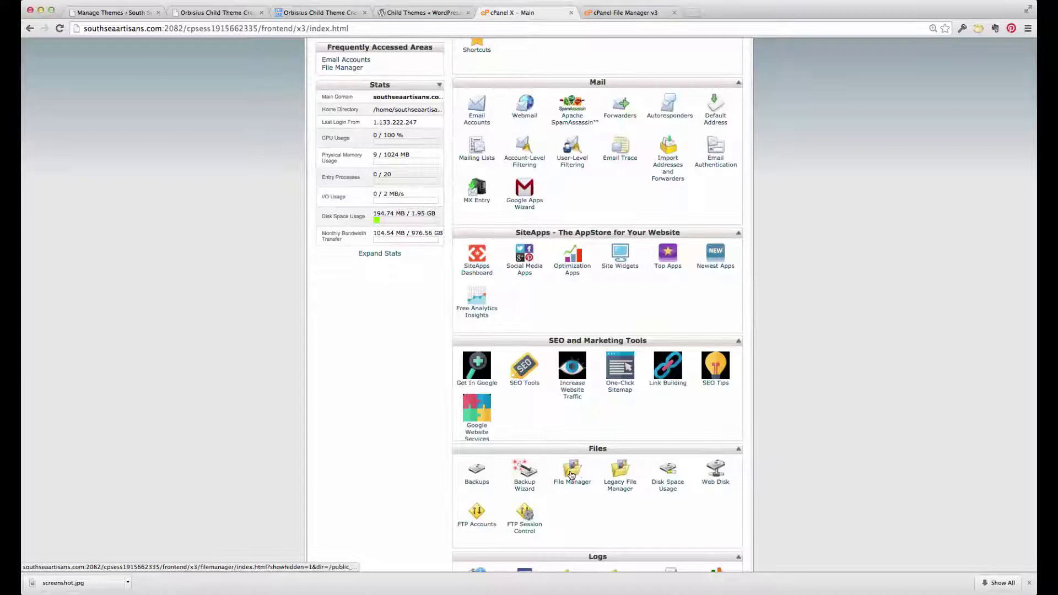
{"action": "left_click", "coordinate": [619, 14]}
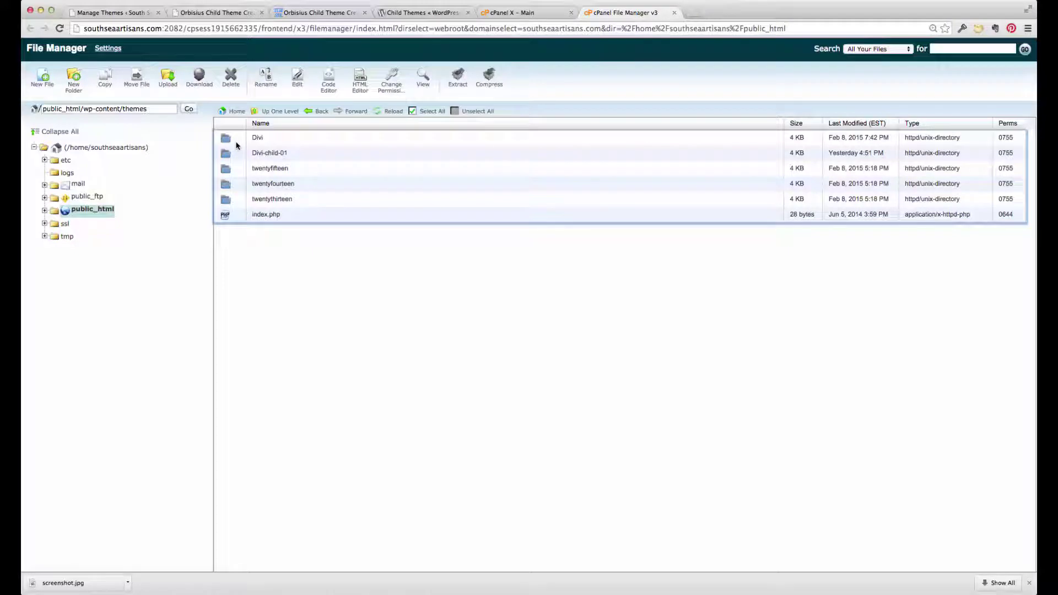
{"action": "left_click", "coordinate": [273, 112]}
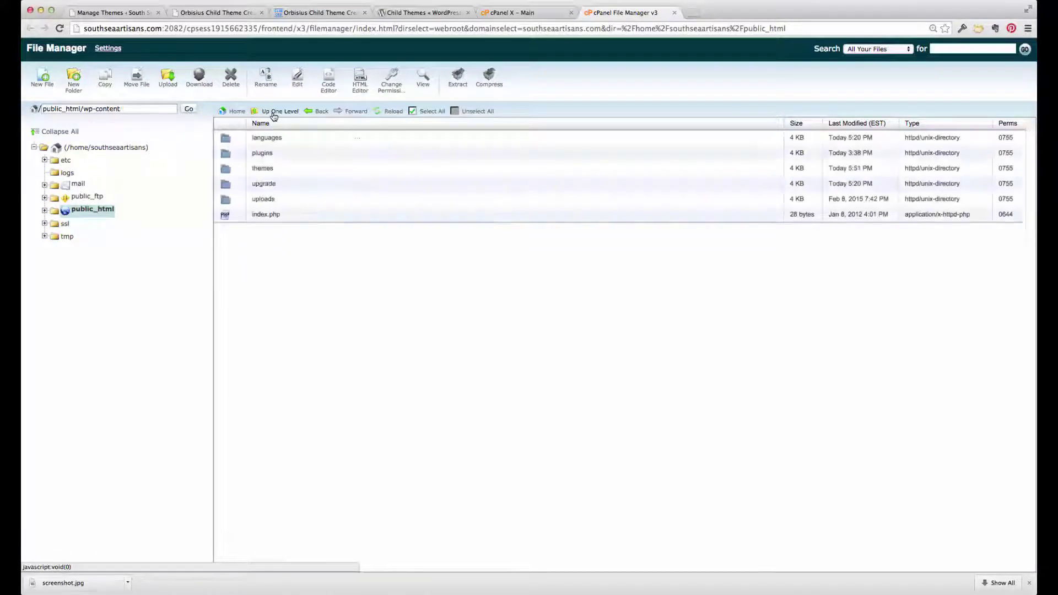
{"action": "left_click", "coordinate": [273, 112]}
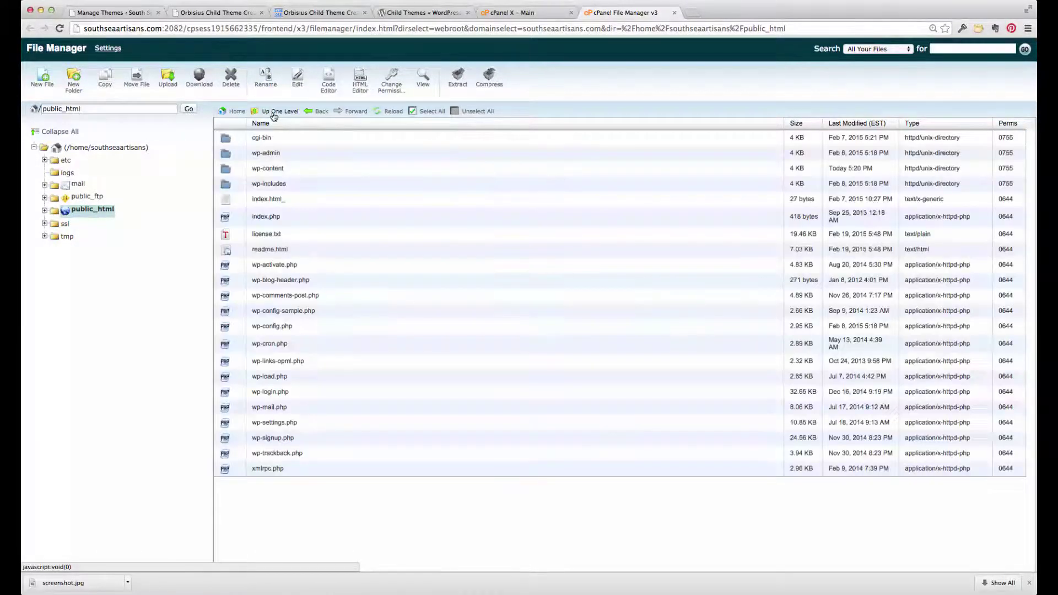
{"action": "left_click", "coordinate": [273, 113]}
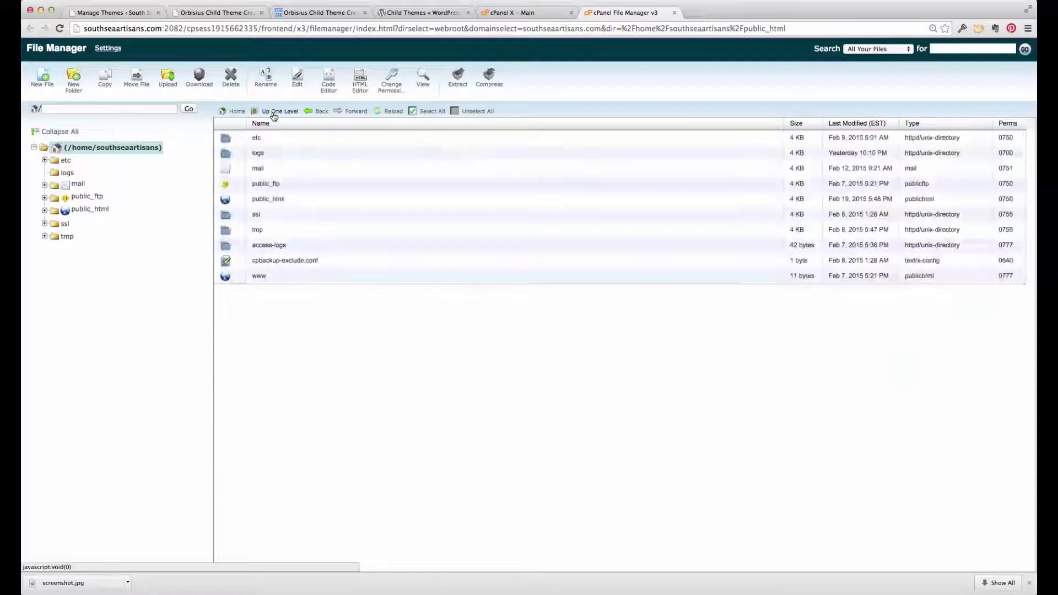
Browse public_html/wp-content/themes to find Divi and Divi-child-01, then return to WordPress Themes
{"action": "double_click", "coordinate": [225, 200]}
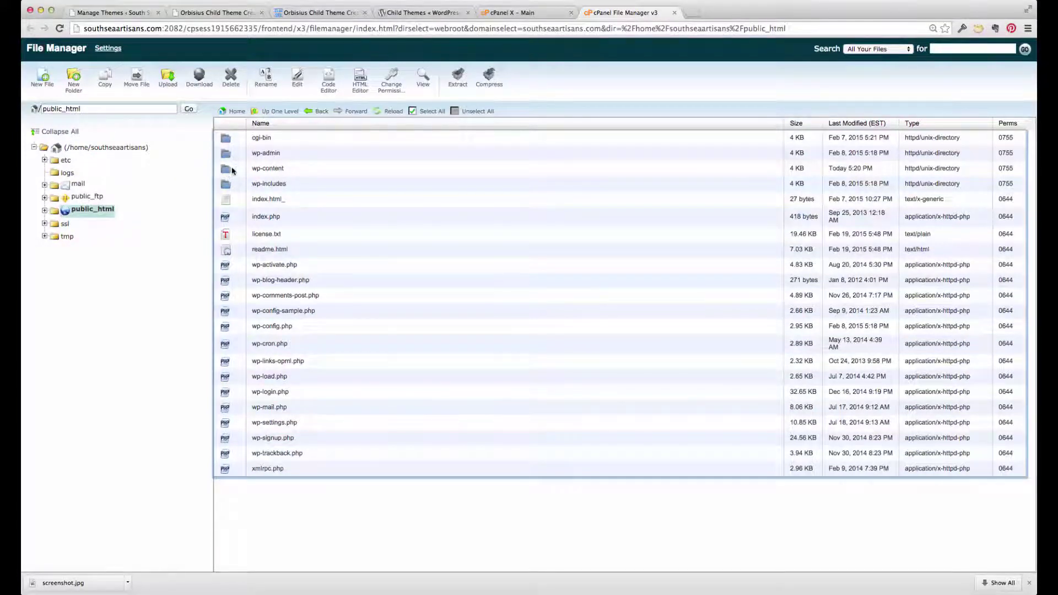
{"action": "double_click", "coordinate": [226, 171]}
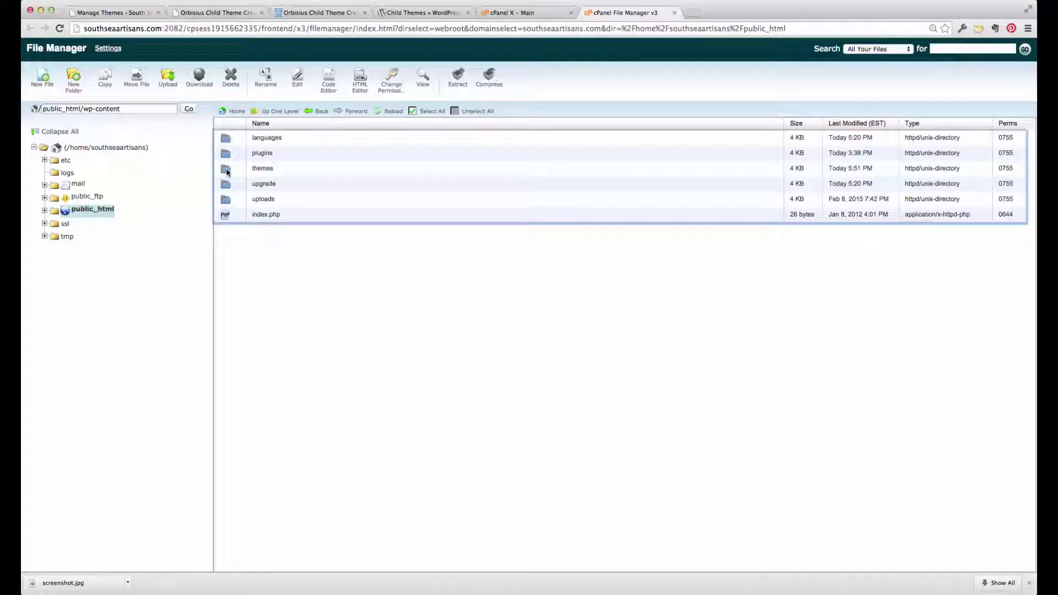
{"action": "double_click", "coordinate": [226, 170]}
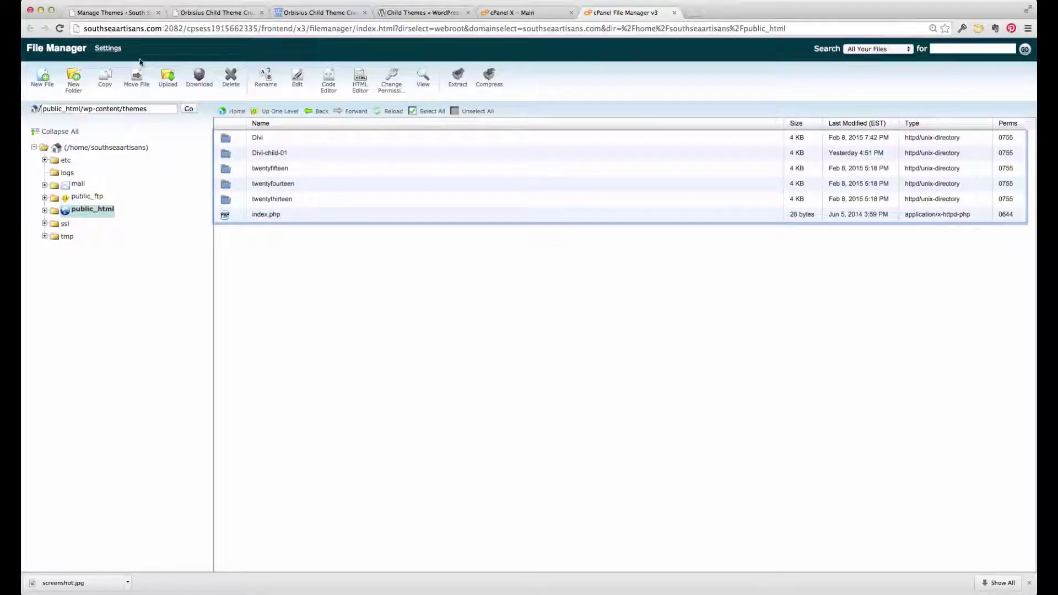
{"action": "left_click", "coordinate": [117, 13]}
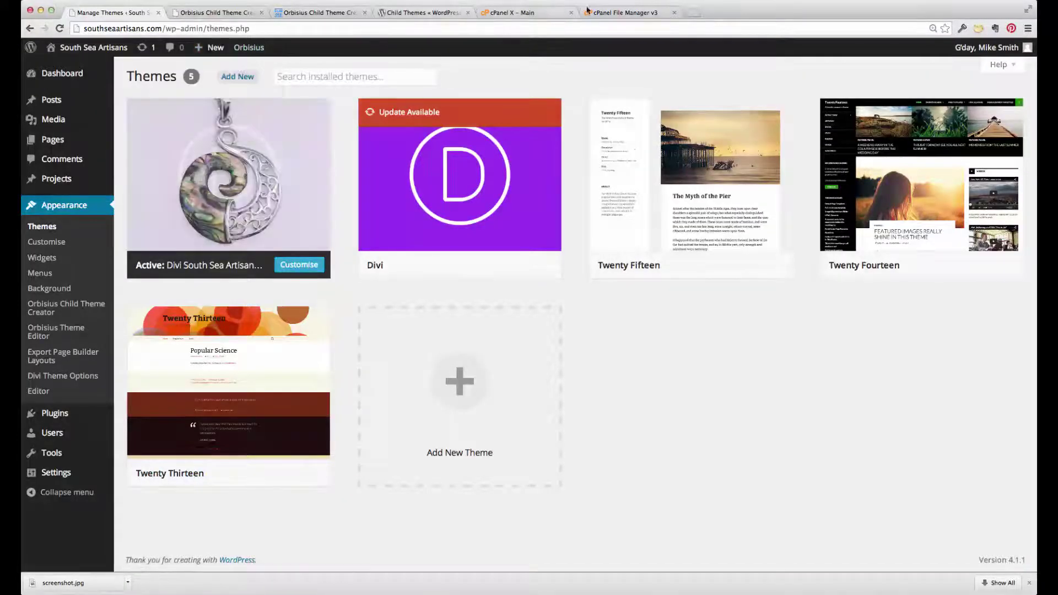
Open Divi-child-01 and inspect functions.php, style.css, screenshot.jpg and screenshot-divi.jpg
{"action": "left_click", "coordinate": [612, 12]}
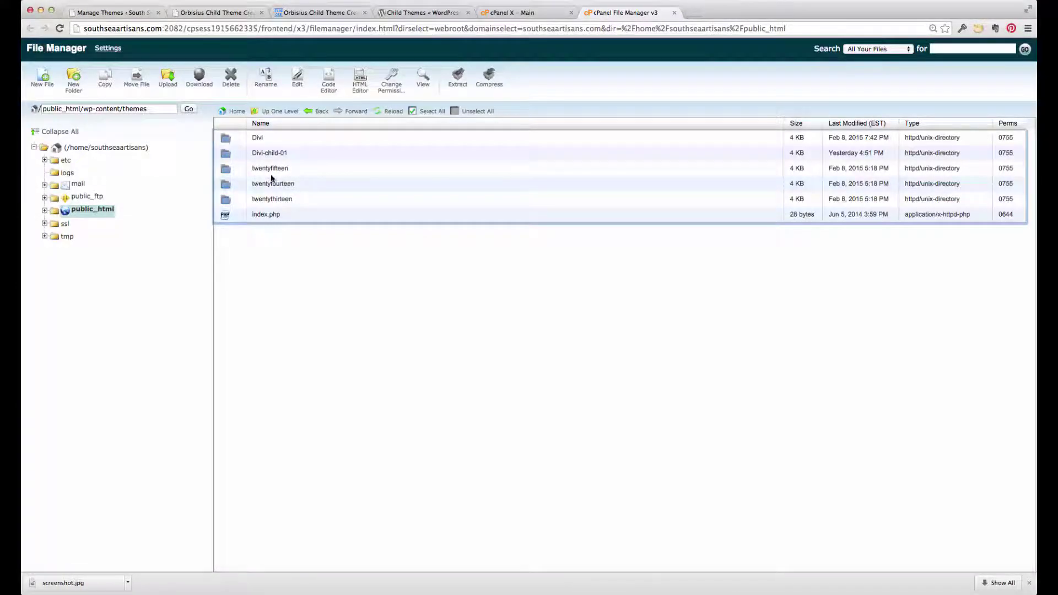
{"action": "double_click", "coordinate": [225, 157]}
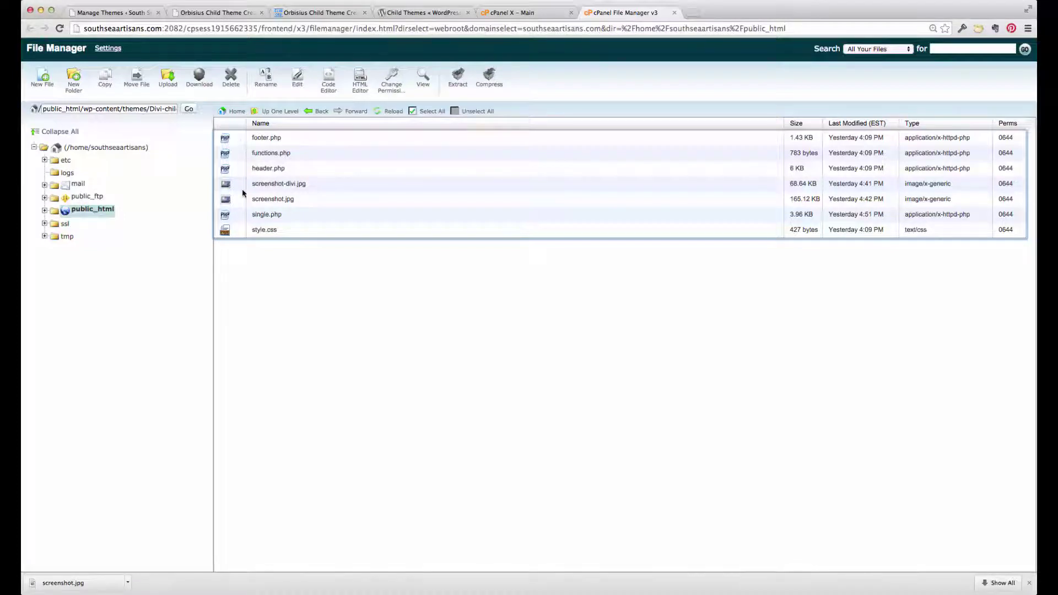
{"action": "left_click", "coordinate": [227, 156]}
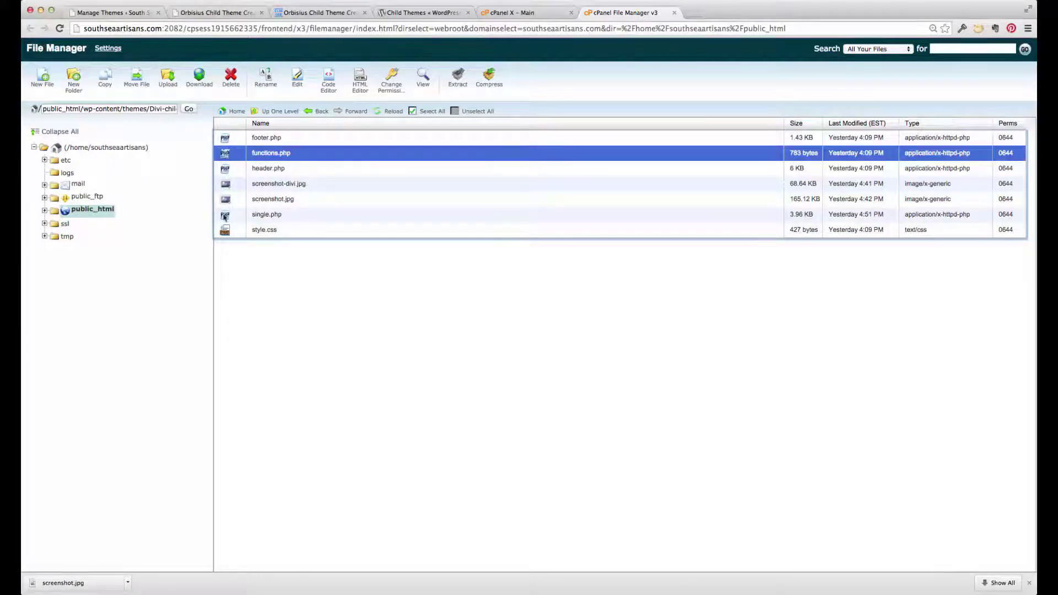
{"action": "left_click", "coordinate": [225, 232]}
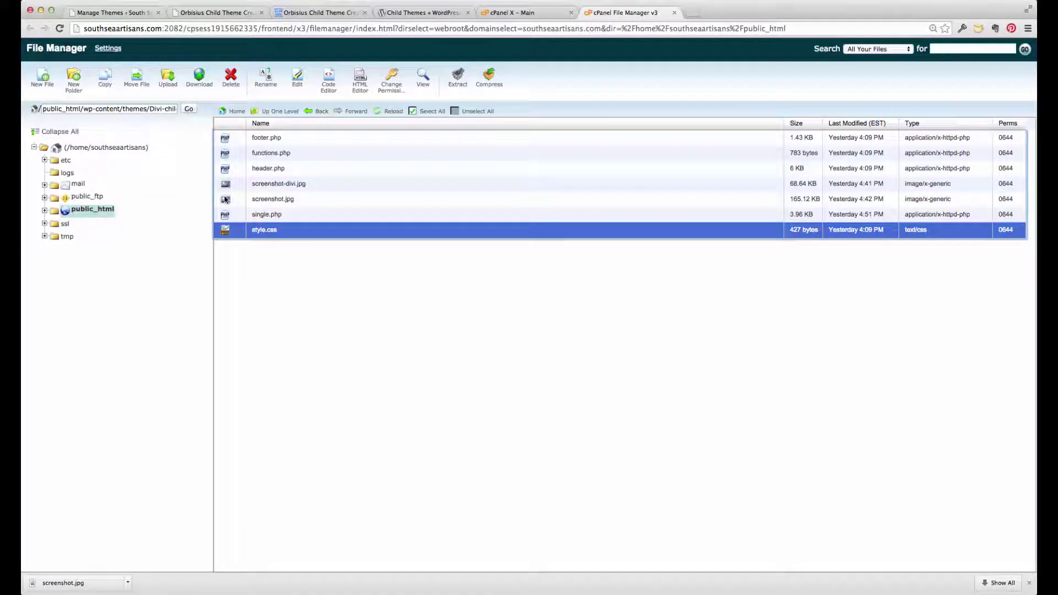
{"action": "left_click", "coordinate": [225, 199]}
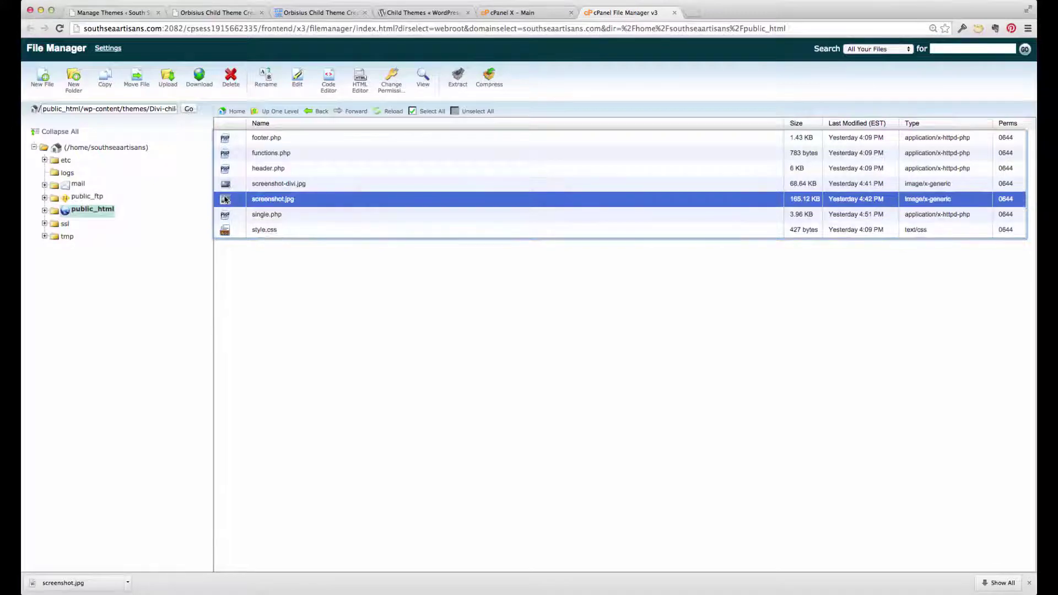
{"action": "left_click", "coordinate": [225, 185]}
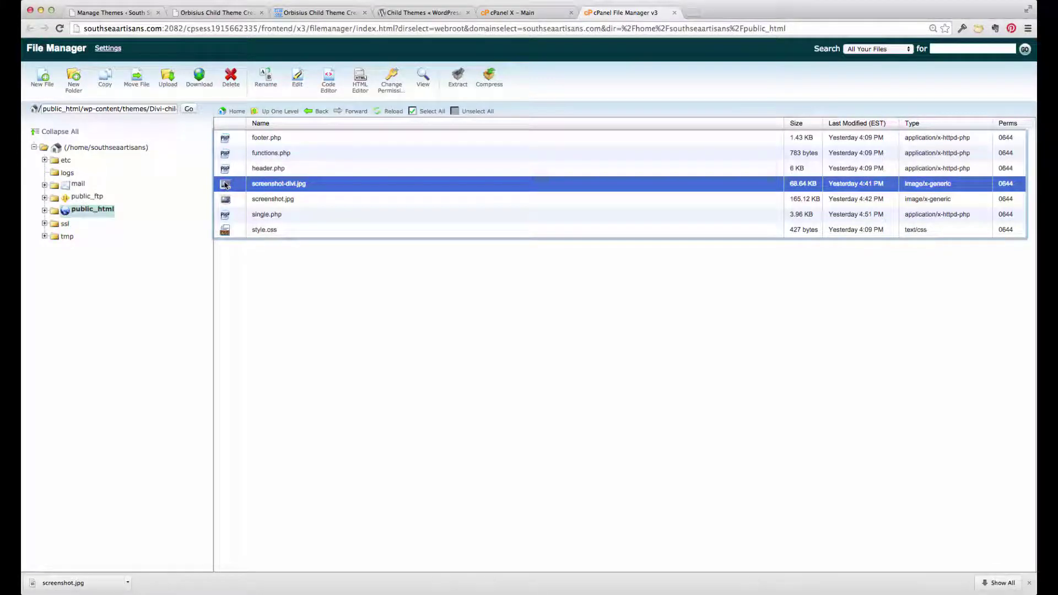
Look over the Divi and Twenty Fifteen theme cards, then go back to the child theme files
{"action": "left_click", "coordinate": [122, 13]}
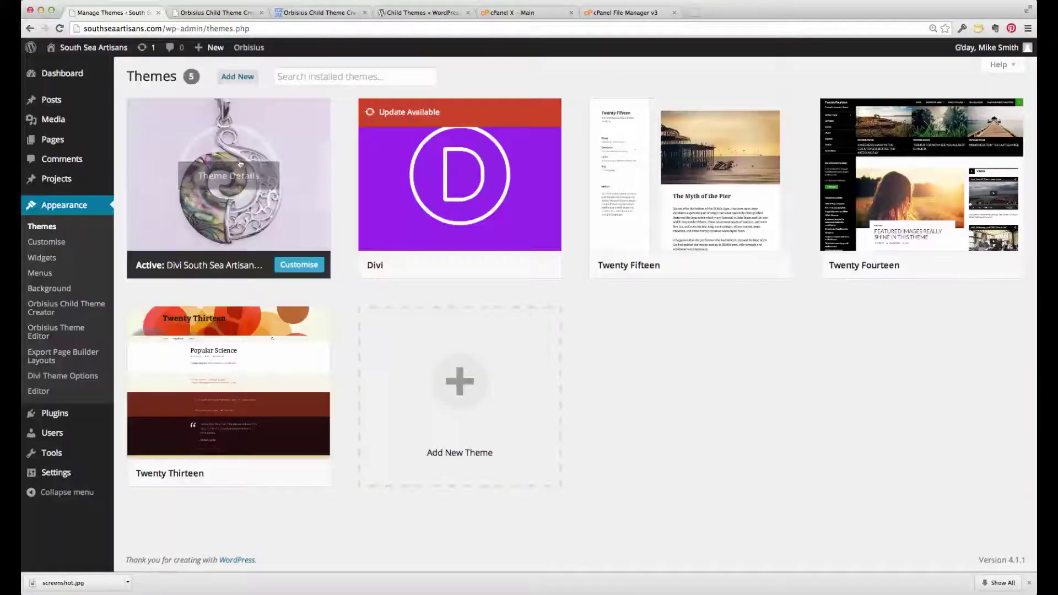
{"action": "mouse_move", "coordinate": [427, 183]}
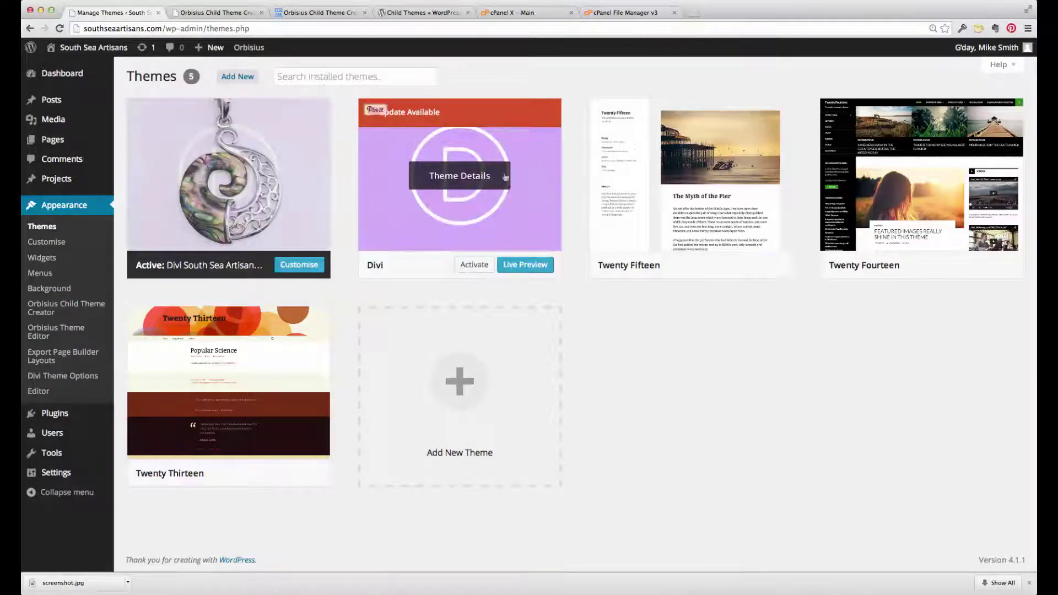
{"action": "mouse_move", "coordinate": [693, 172]}
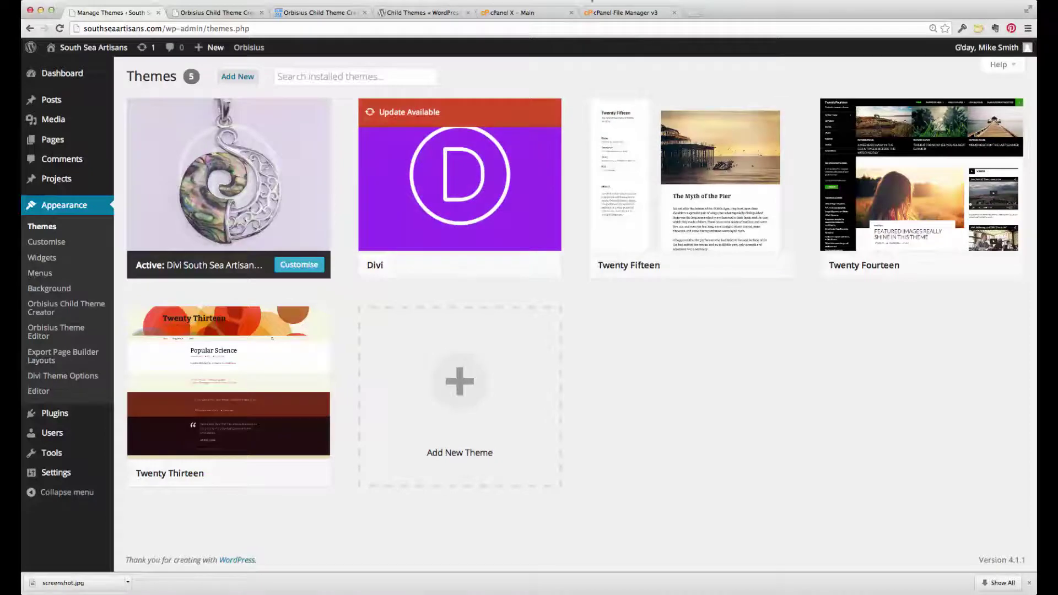
{"action": "left_click", "coordinate": [616, 13]}
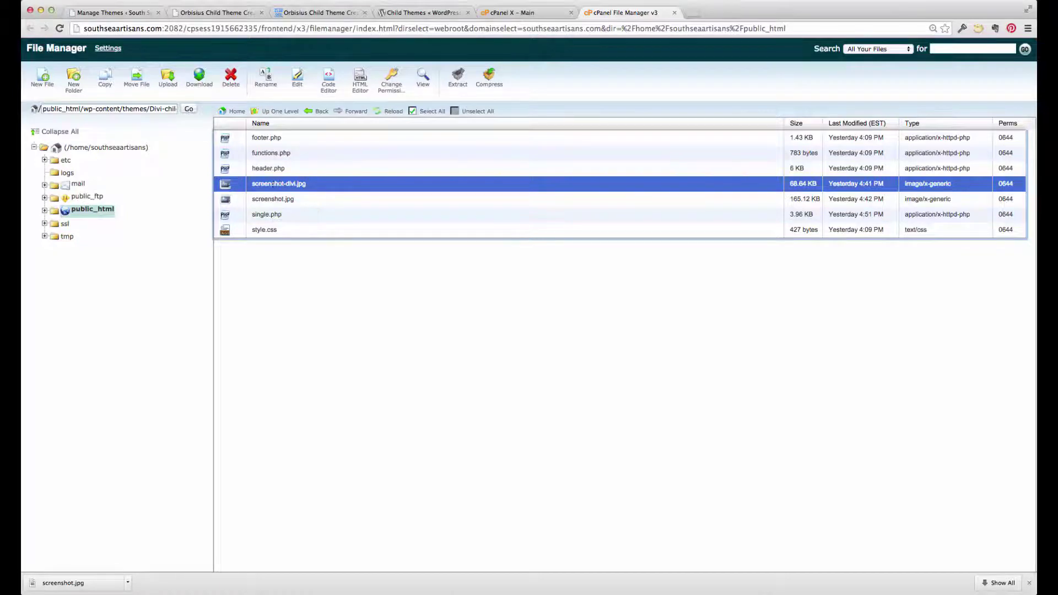
View the purple screenshot-divi.jpg image and compare it with the WordPress theme thumbnails
{"action": "left_click", "coordinate": [227, 187]}
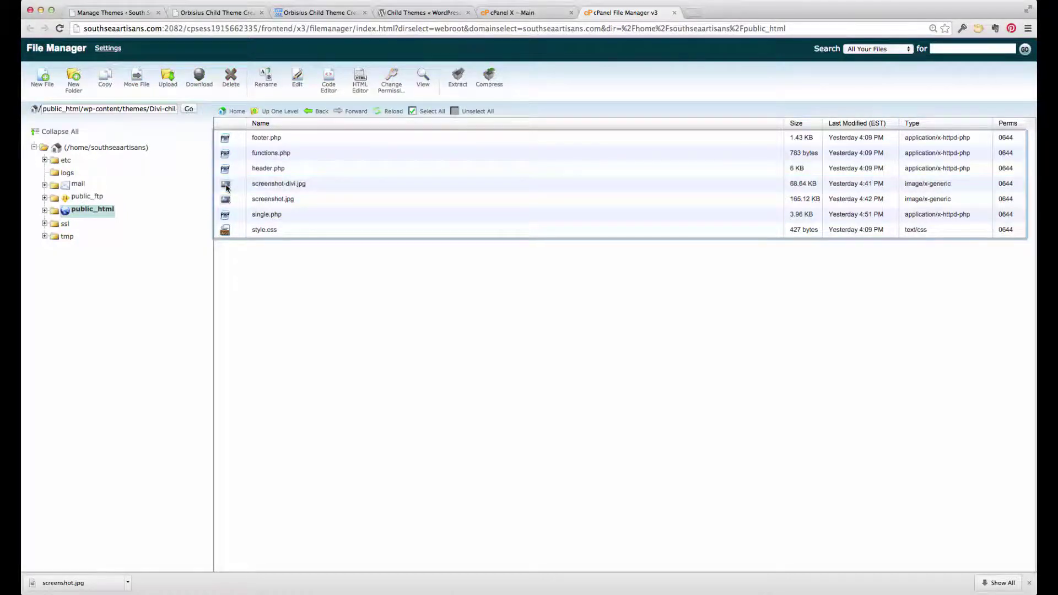
{"action": "left_click", "coordinate": [226, 187]}
{"action": "right_click", "coordinate": [227, 188]}
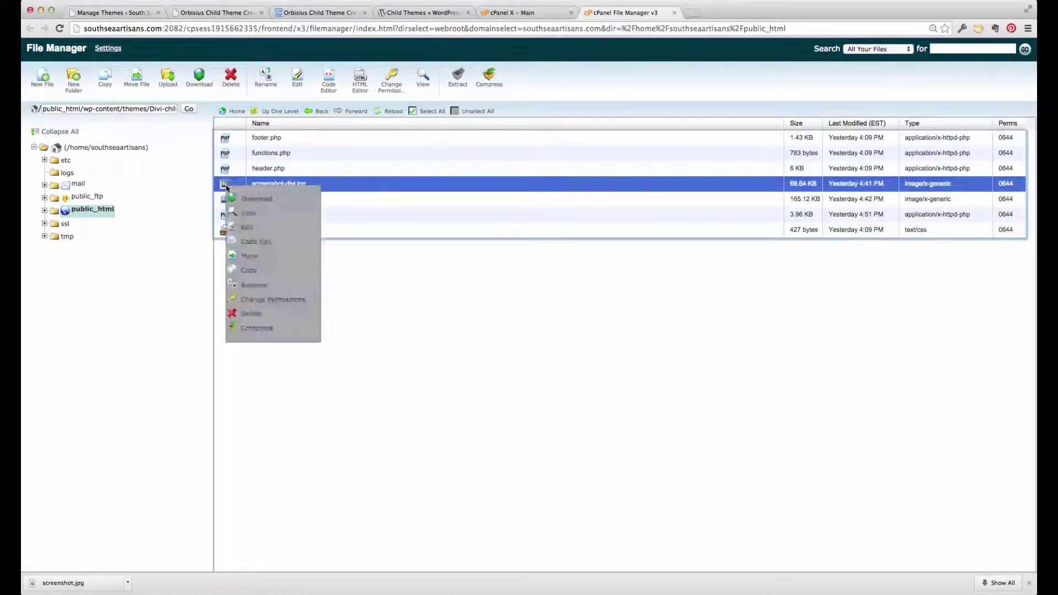
{"action": "left_click", "coordinate": [238, 213]}
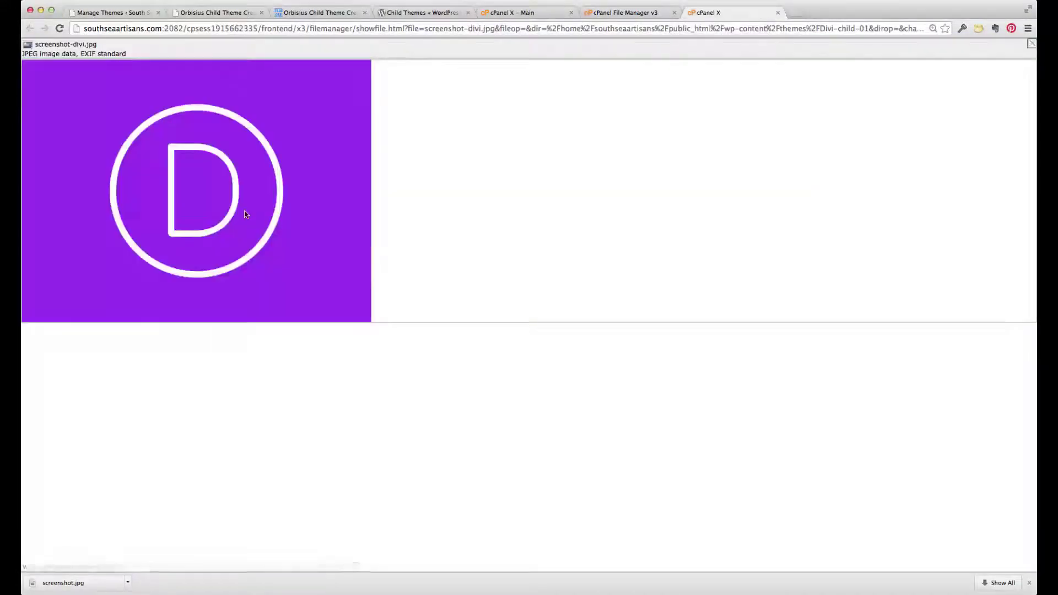
{"action": "left_click", "coordinate": [113, 13]}
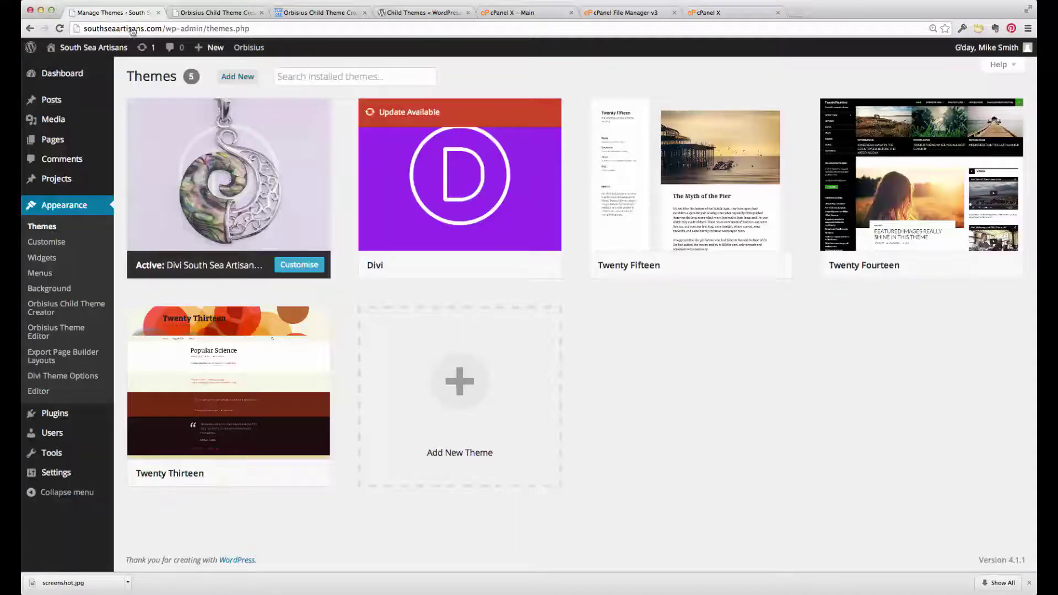
{"action": "mouse_move", "coordinate": [424, 176]}
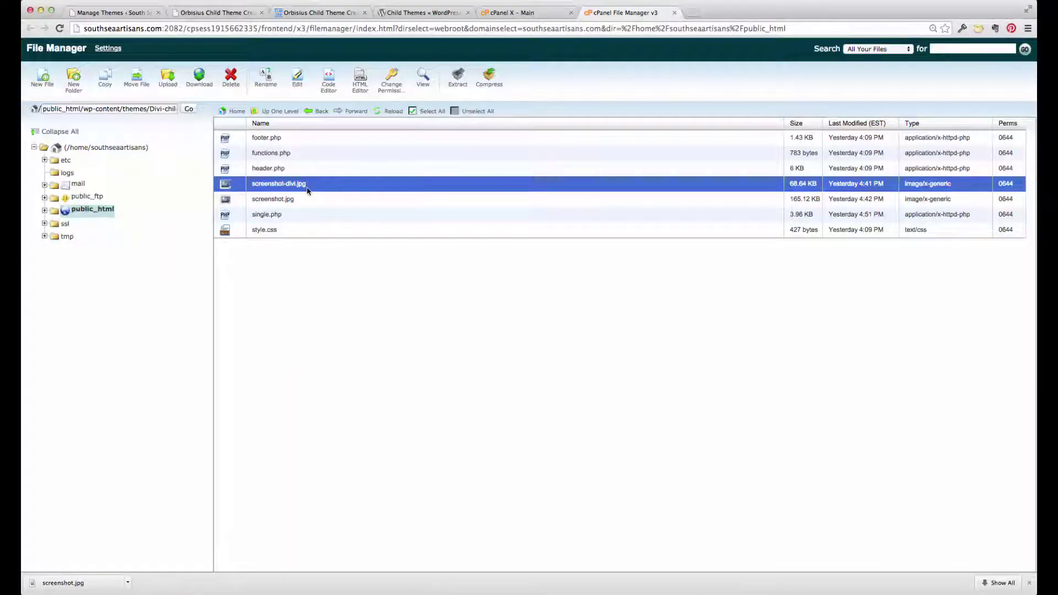
View screenshot.jpg, the abalone spiral pendant image, in its own tab
{"action": "left_click", "coordinate": [226, 201]}
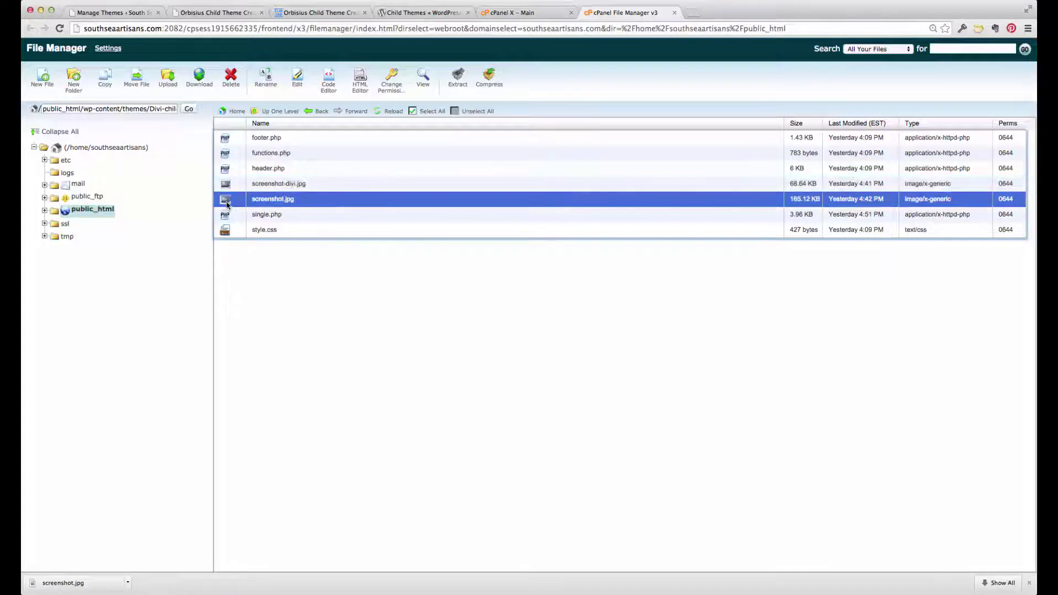
{"action": "right_click", "coordinate": [227, 204]}
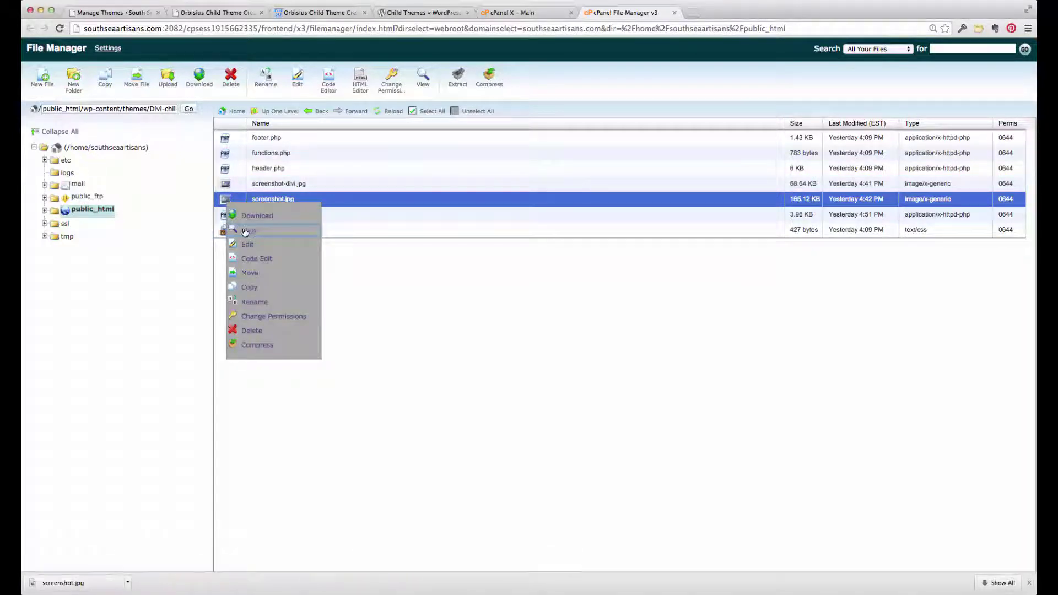
{"action": "left_click", "coordinate": [245, 232]}
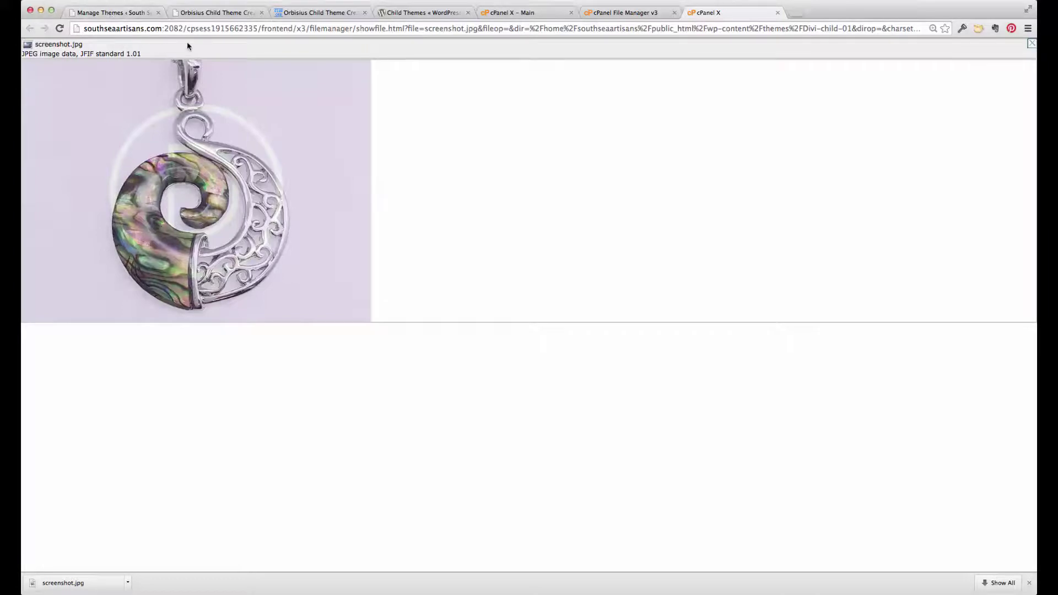
Close the image preview and return to the Orbisius Child Theme Creator page
{"action": "left_click", "coordinate": [778, 12]}
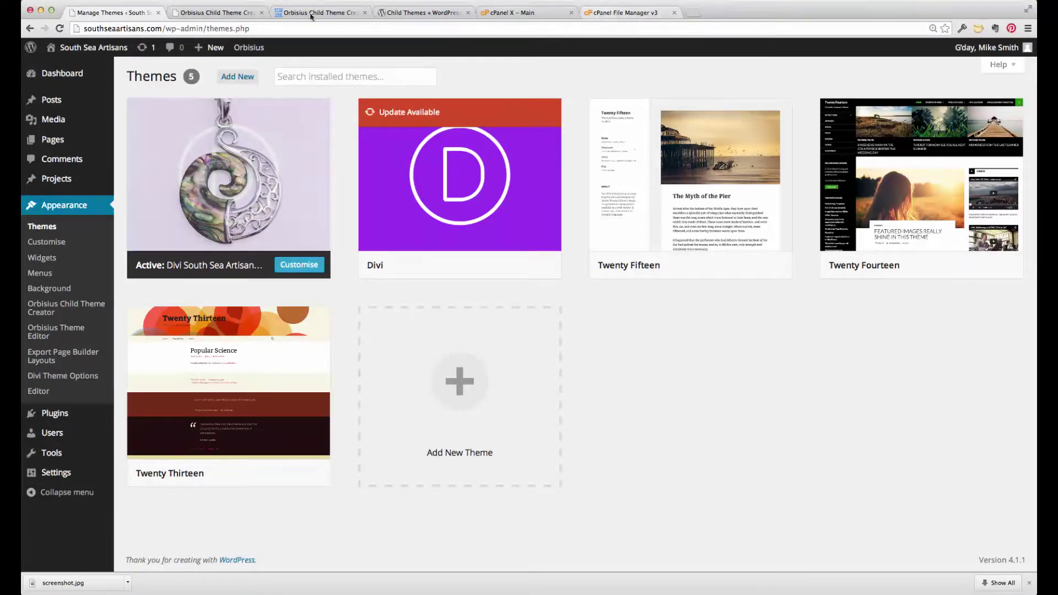
{"action": "left_click", "coordinate": [220, 12]}
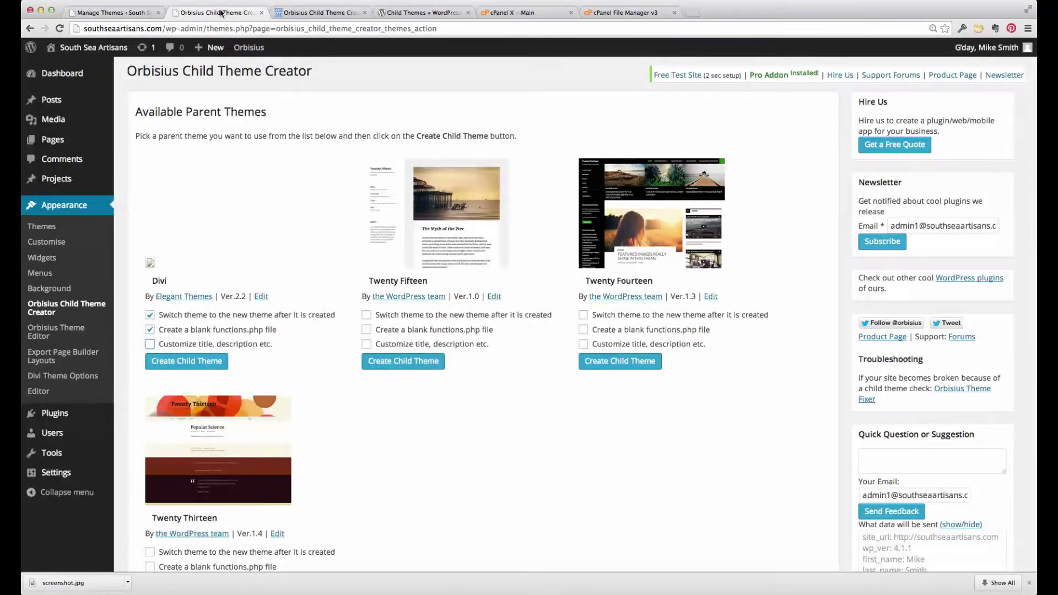